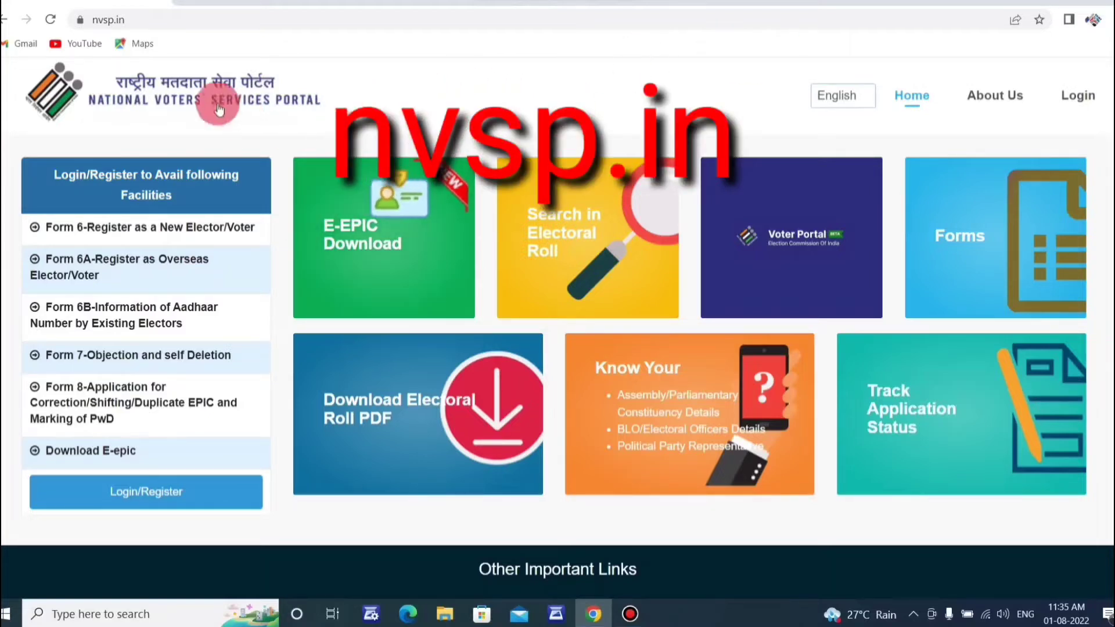
{"action": "left_click", "coordinate": [182, 1]}
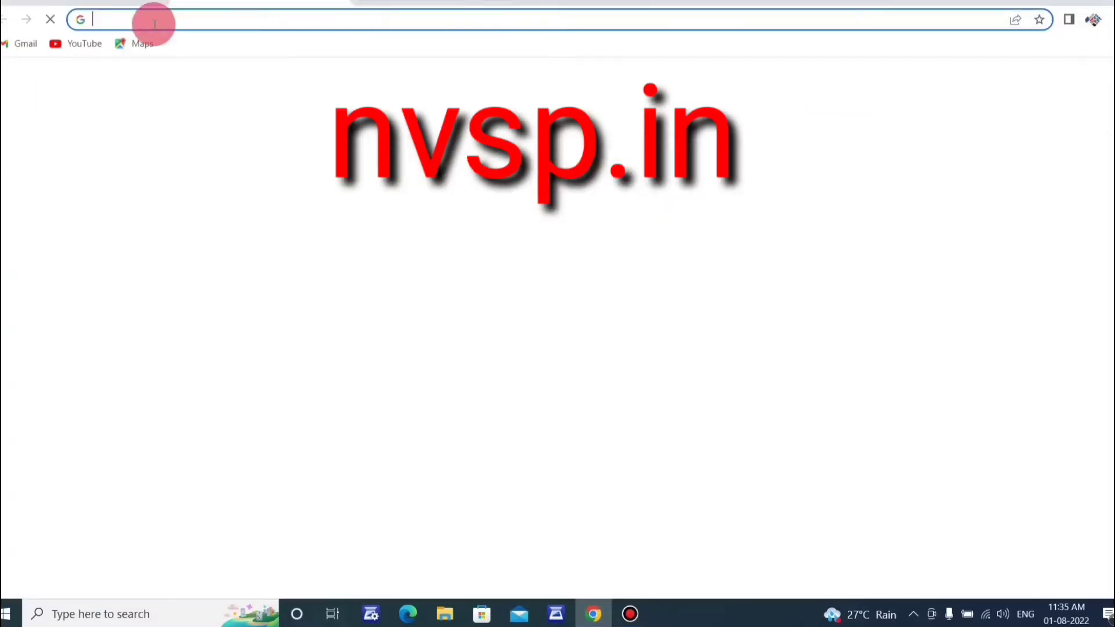
{"action": "left_click", "coordinate": [155, 23]}
{"action": "type", "text": "N"}
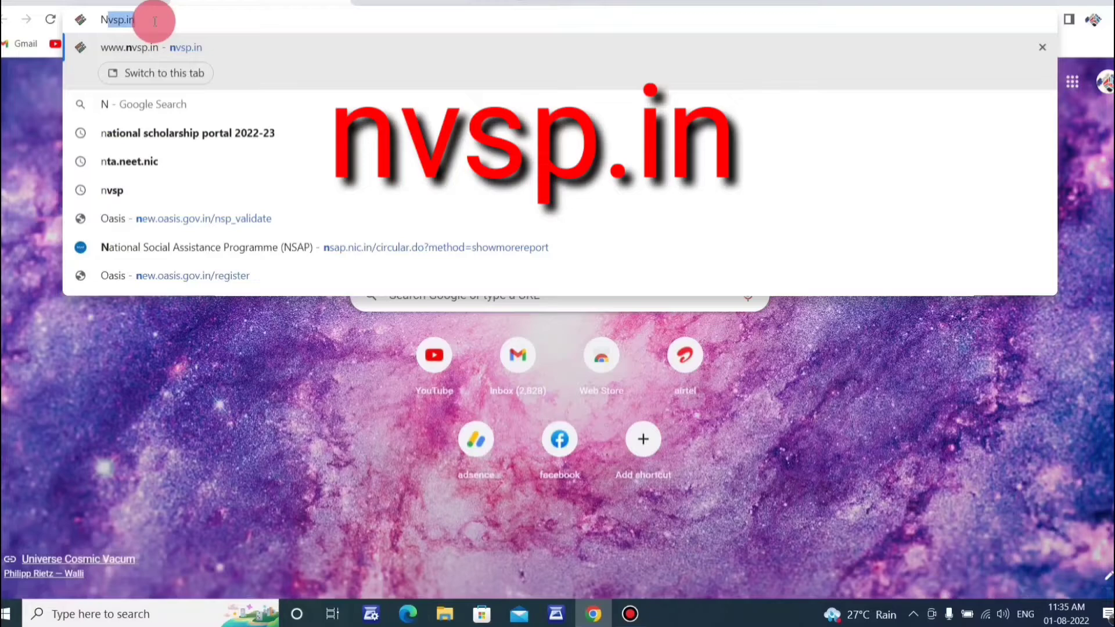
{"action": "type", "text": "VSP"}
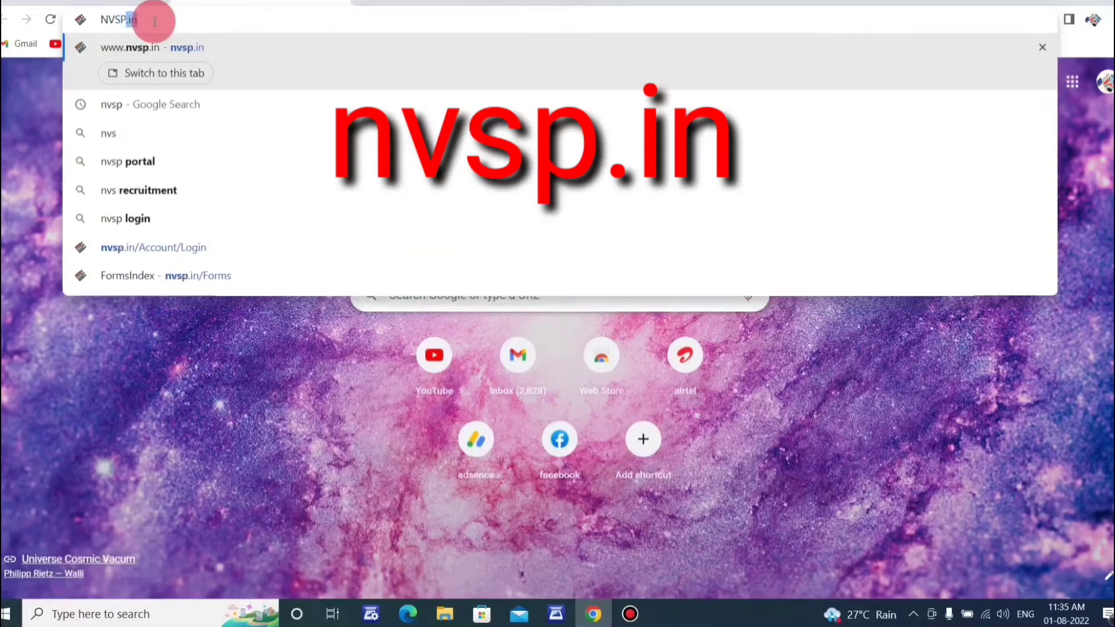
{"action": "left_click", "coordinate": [197, 46]}
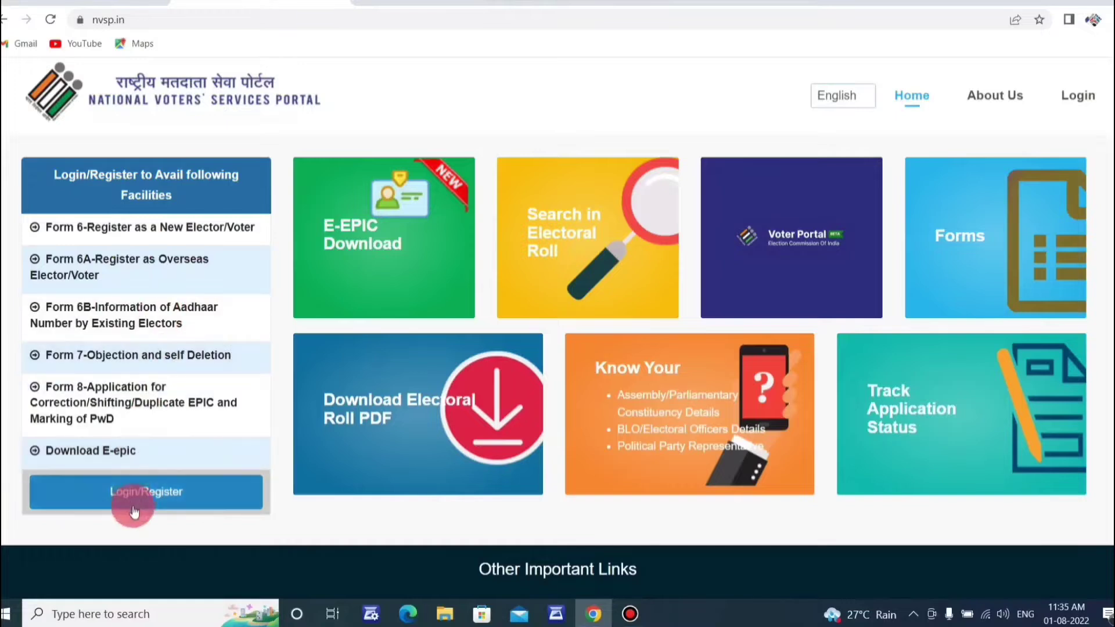
- Go from the NVSP login page to the 'Register as a new user' page
{"action": "left_click", "coordinate": [162, 501]}
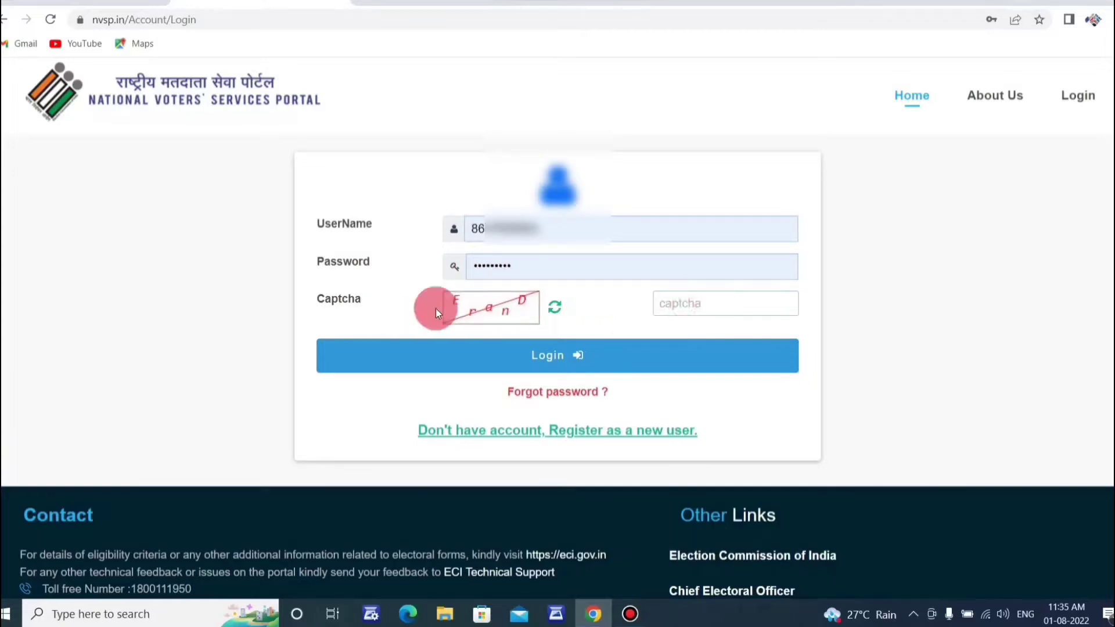
{"action": "left_click", "coordinate": [682, 306]}
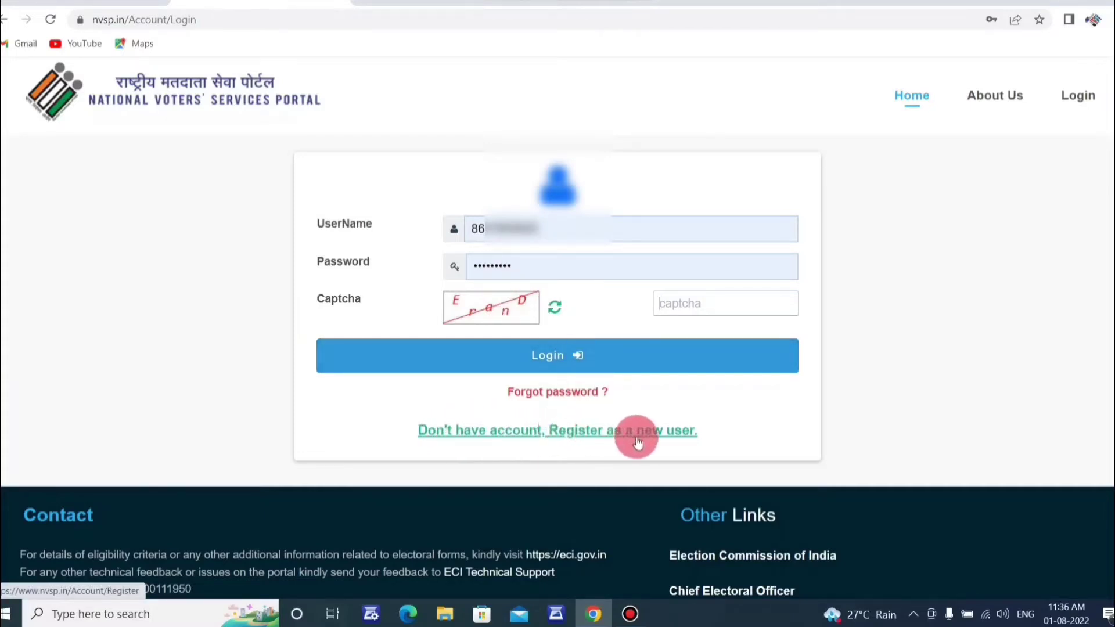
{"action": "left_click", "coordinate": [612, 434]}
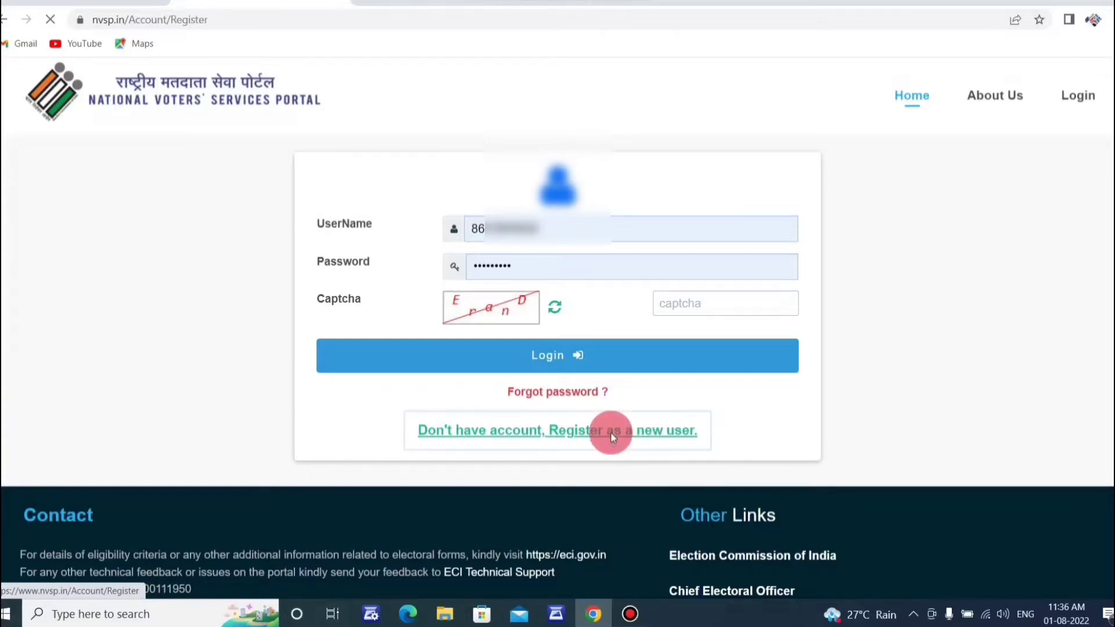
- Fill in the saved mobile number and the captcha, and request an OTP
{"action": "left_click", "coordinate": [586, 228]}
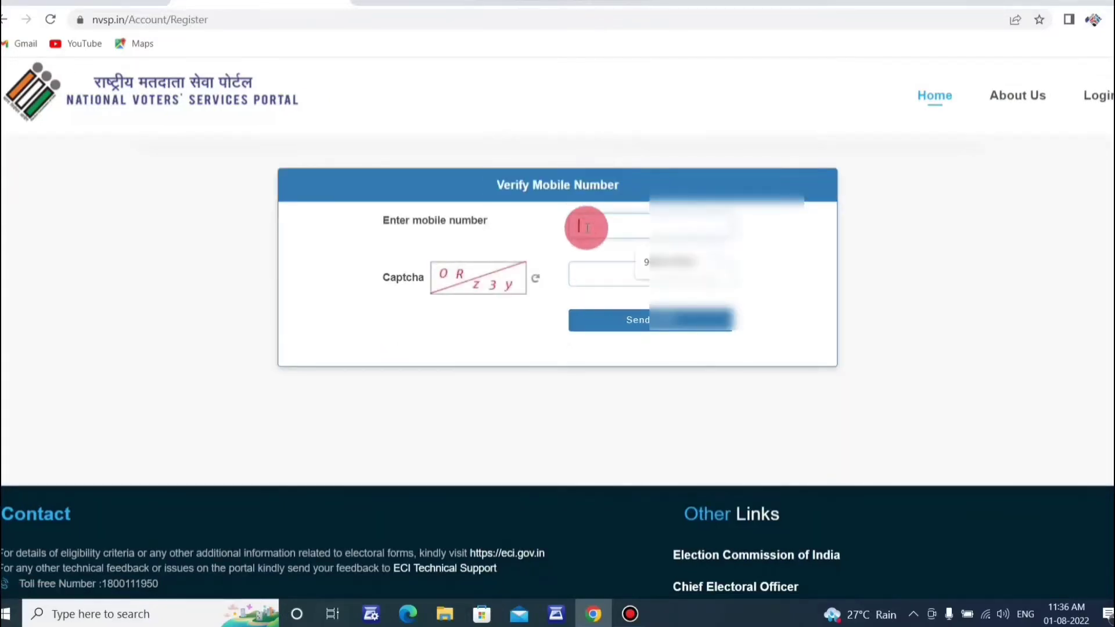
{"action": "left_click", "coordinate": [665, 260]}
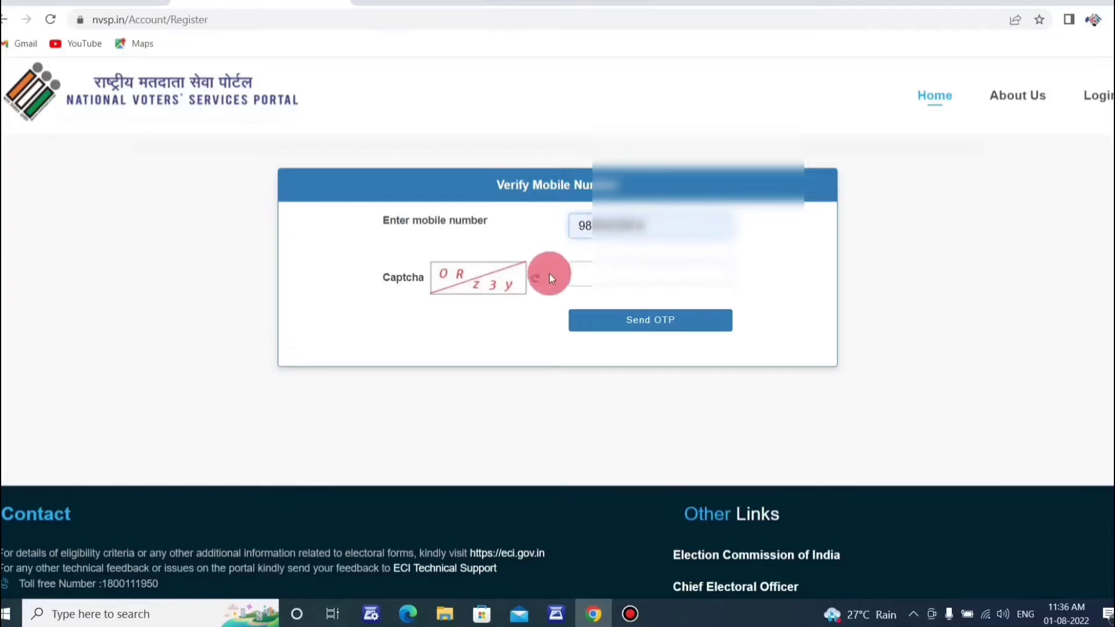
{"action": "left_click", "coordinate": [602, 274]}
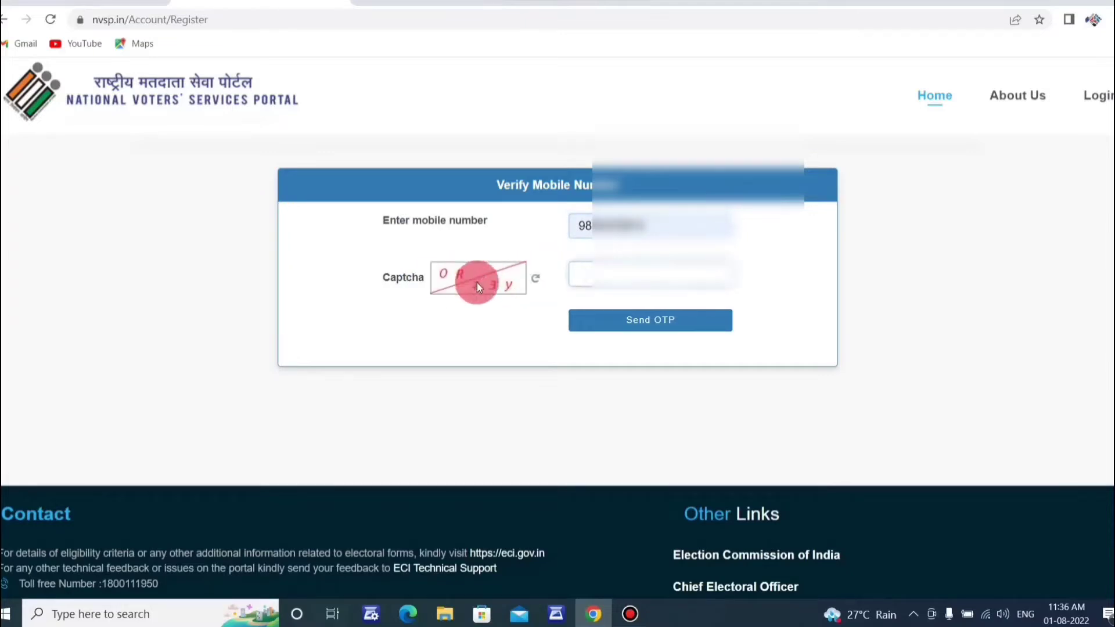
{"action": "type", "text": "ORz3y"}
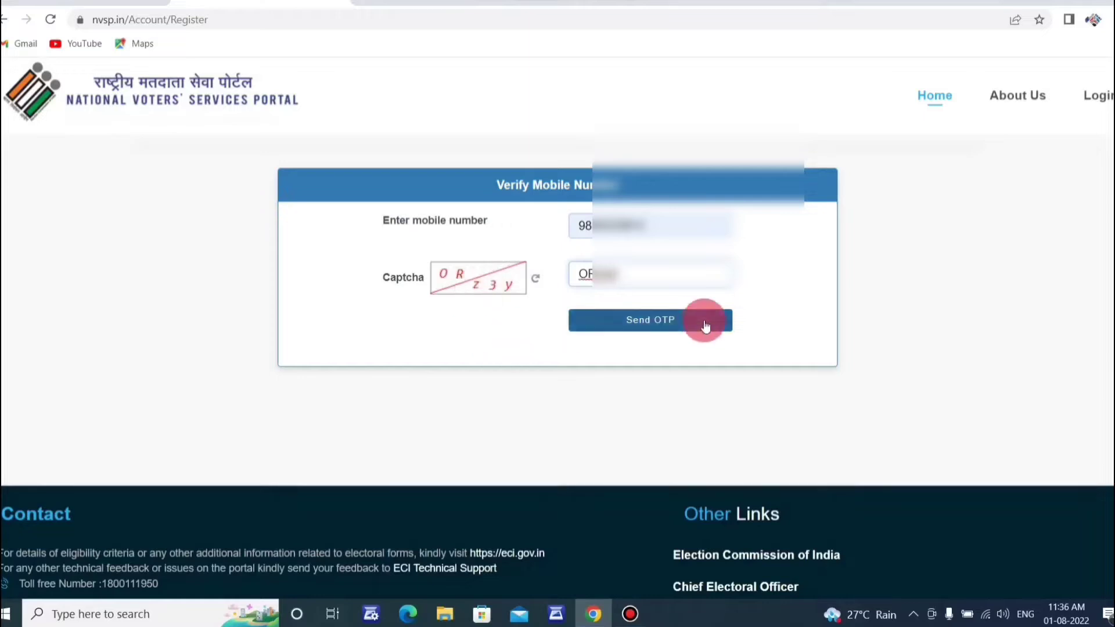
{"action": "left_click", "coordinate": [705, 323]}
- Verify the mobile number with the received OTP, then select the EPIC number option
{"action": "left_click", "coordinate": [628, 353]}
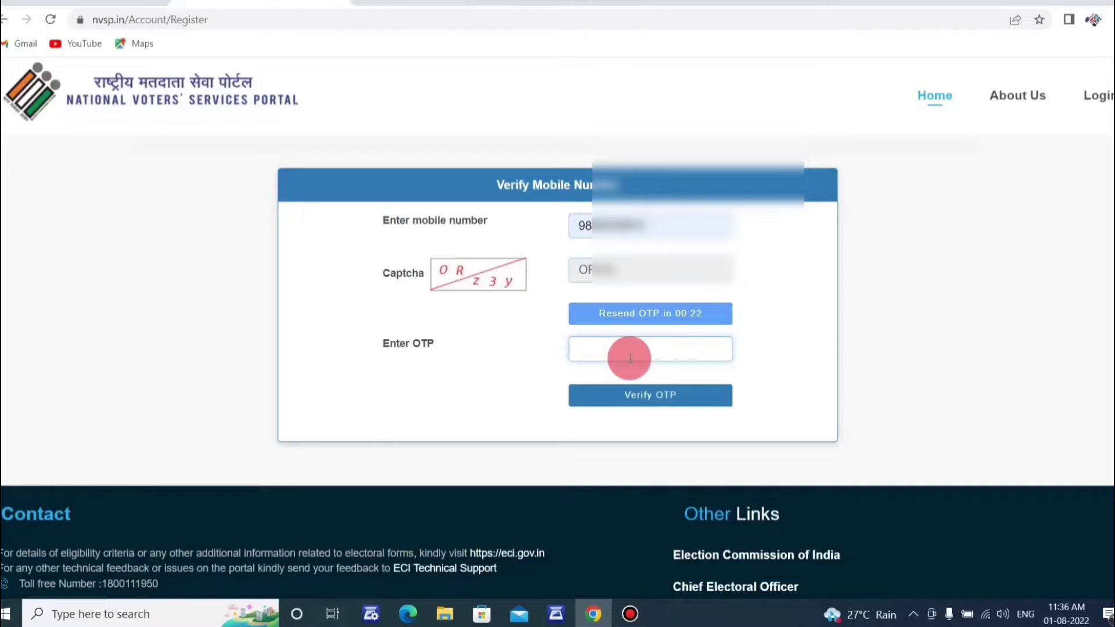
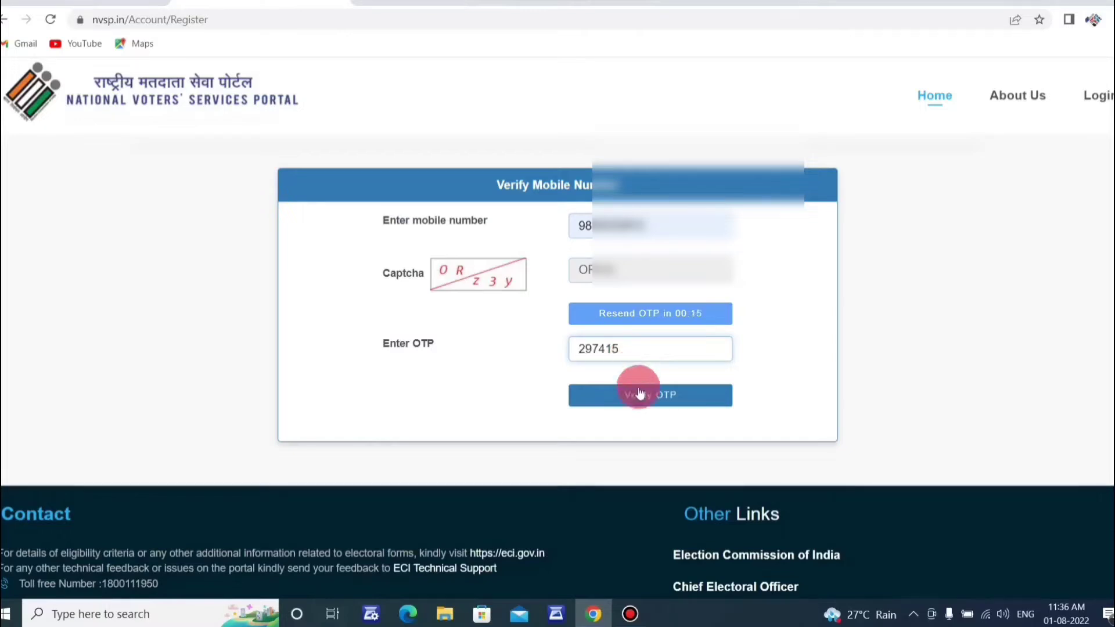
{"action": "left_click", "coordinate": [640, 394]}
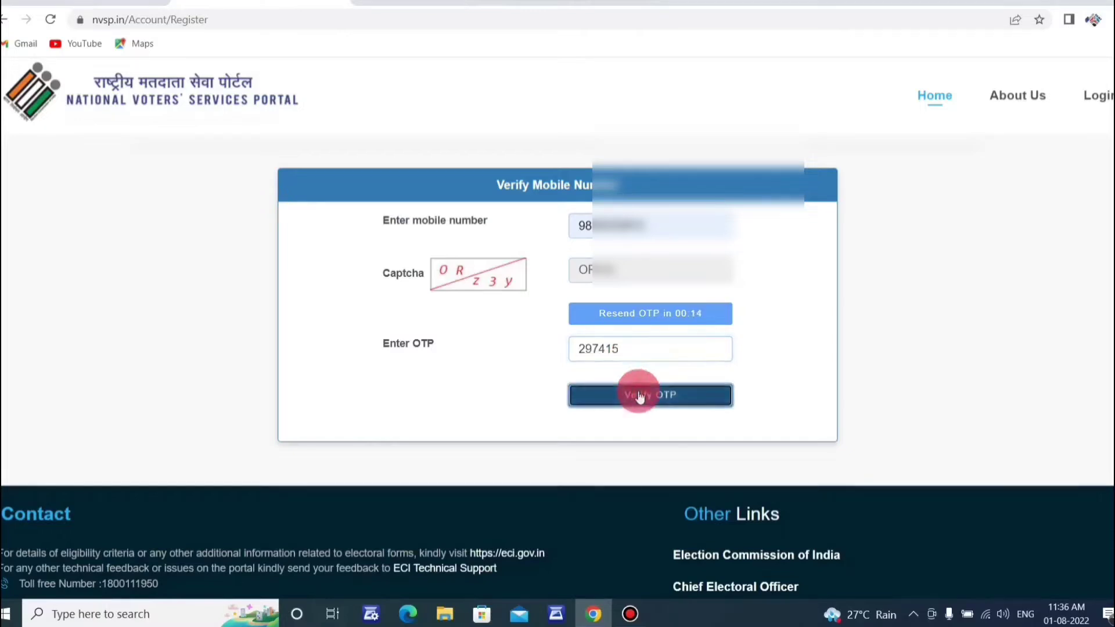
{"action": "left_click", "coordinate": [429, 201]}
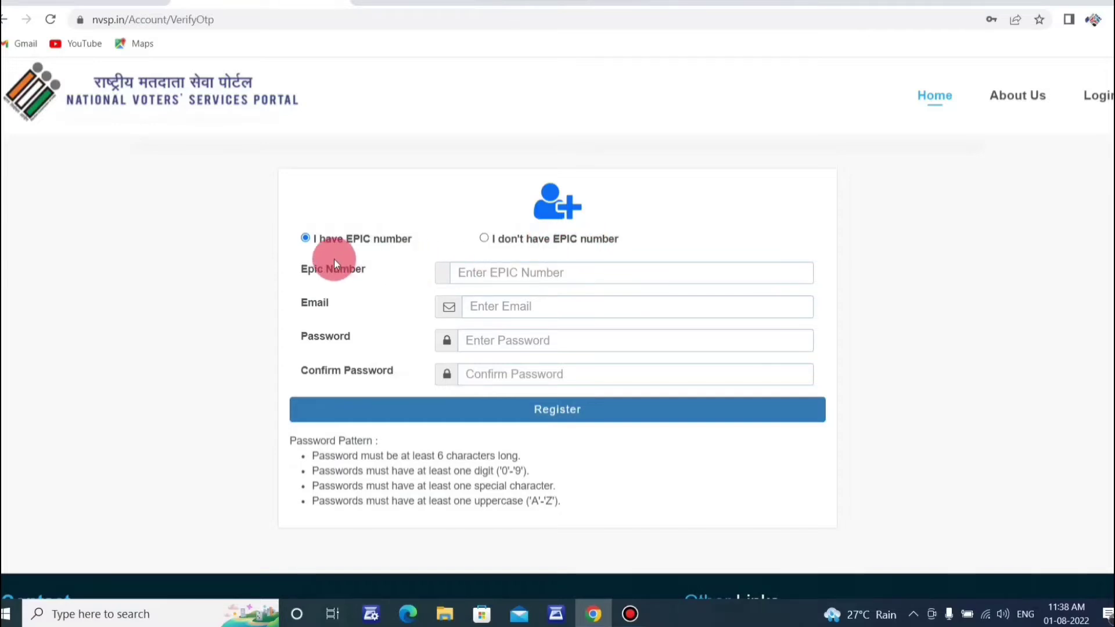
- Register without an EPIC number, filling first name, last name, email, password and confirmation
{"action": "left_click", "coordinate": [469, 273]}
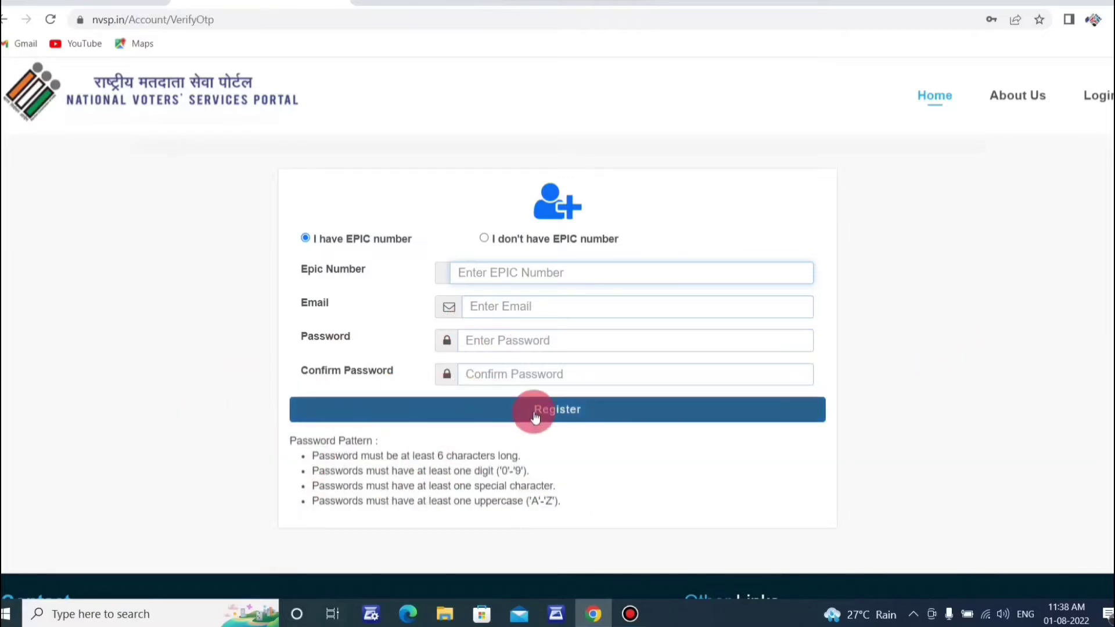
{"action": "left_click", "coordinate": [484, 238]}
{"action": "left_click", "coordinate": [493, 271]}
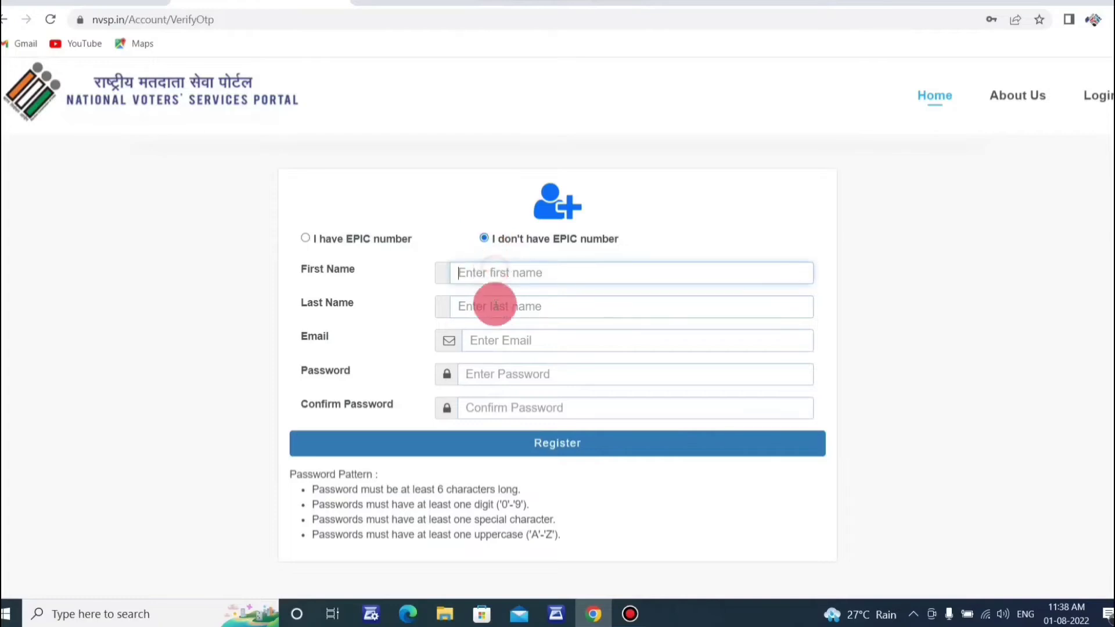
{"action": "left_click", "coordinate": [494, 307]}
{"action": "left_click", "coordinate": [492, 342]}
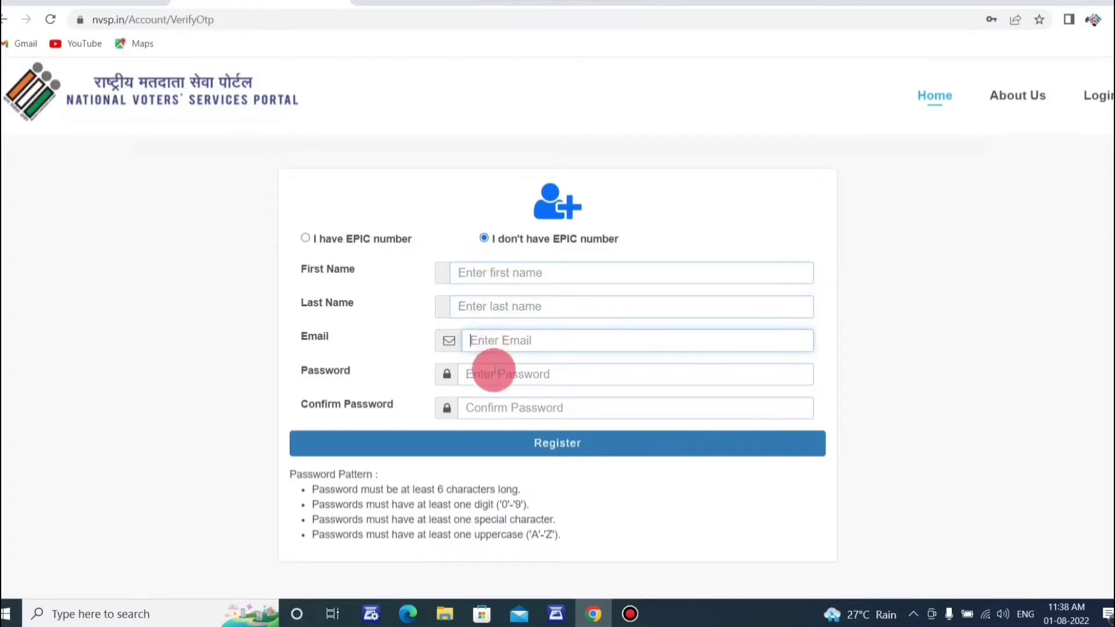
{"action": "left_click", "coordinate": [493, 371]}
{"action": "left_click", "coordinate": [485, 407]}
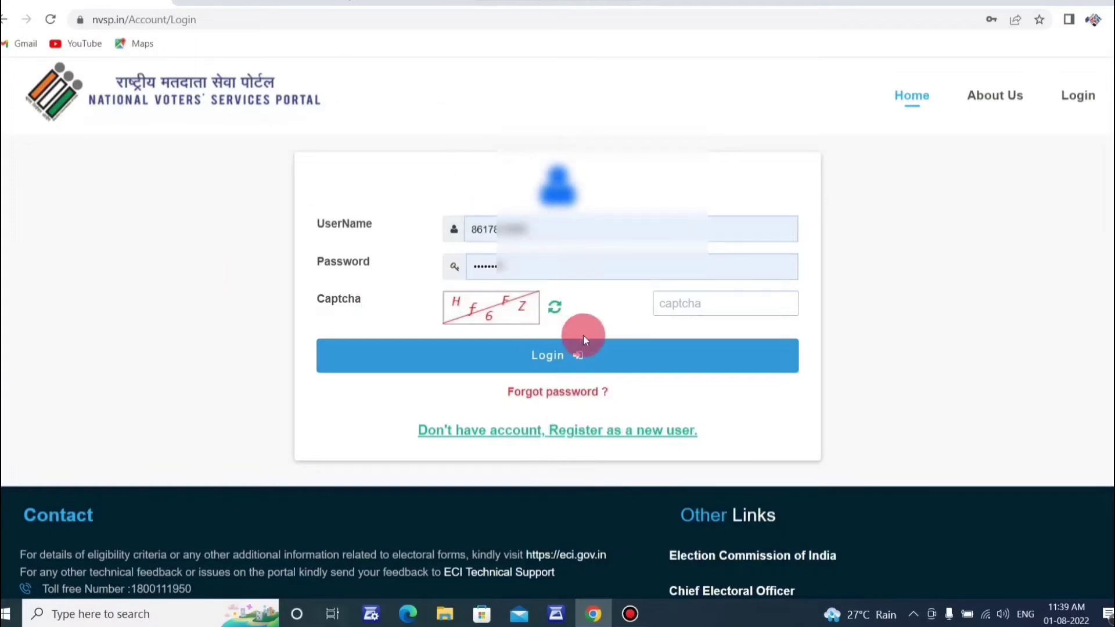
- Enter the login captcha and sign in to the NVSP account
{"action": "left_click", "coordinate": [677, 309]}
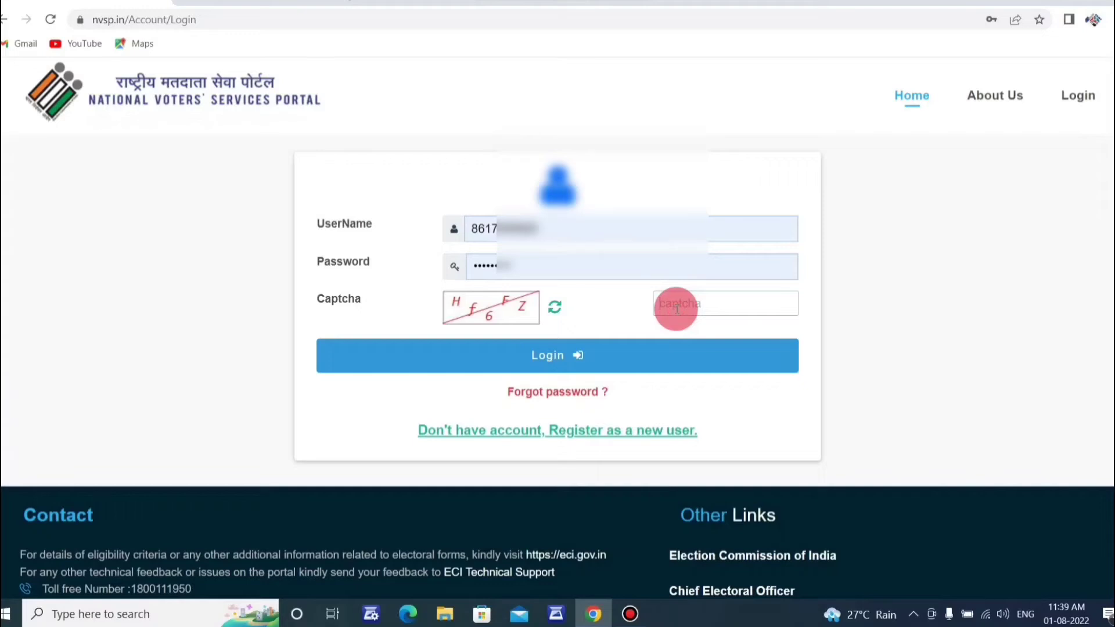
{"action": "type", "text": "Hf6FZ"}
{"action": "left_click", "coordinate": [543, 354]}
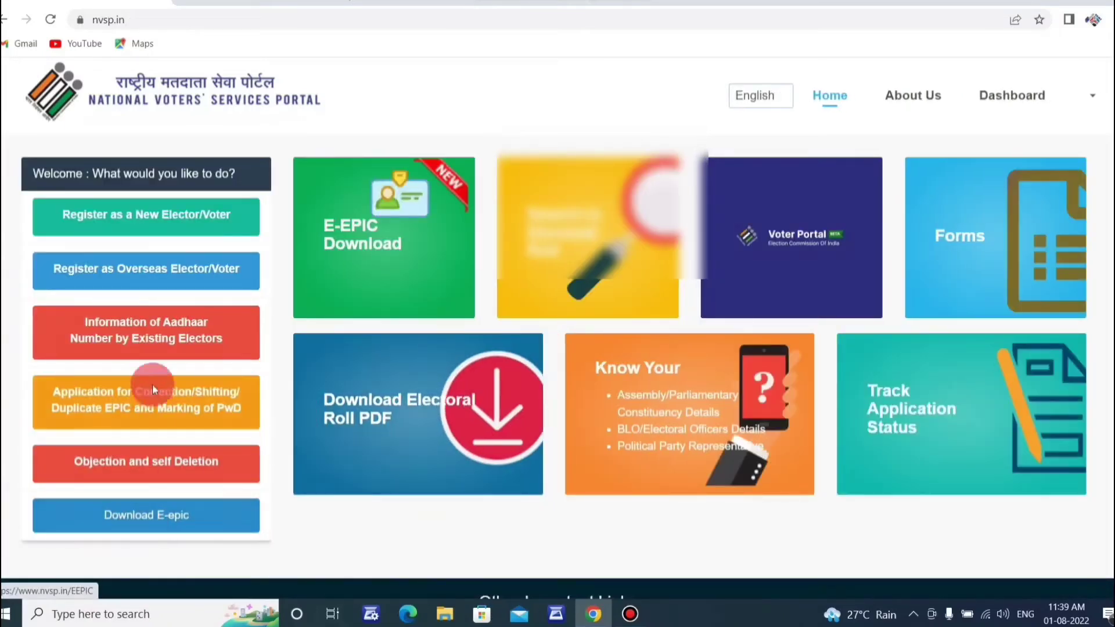
- Open the Form 6B Aadhaar information letter and choose the existing EPIC number option
{"action": "left_click", "coordinate": [167, 338]}
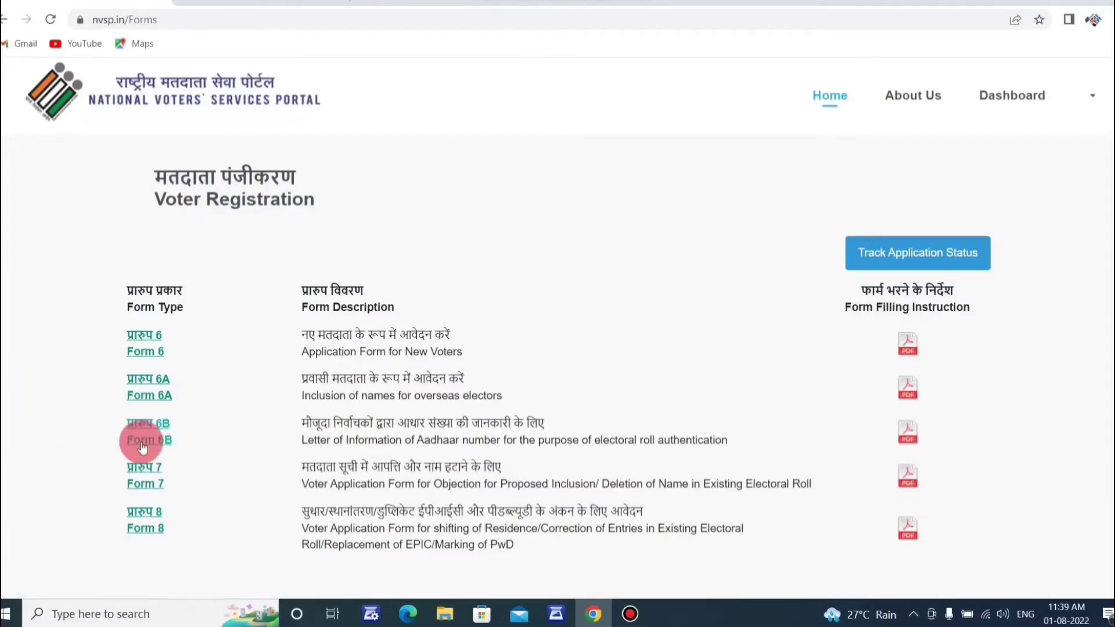
{"action": "left_click", "coordinate": [170, 445]}
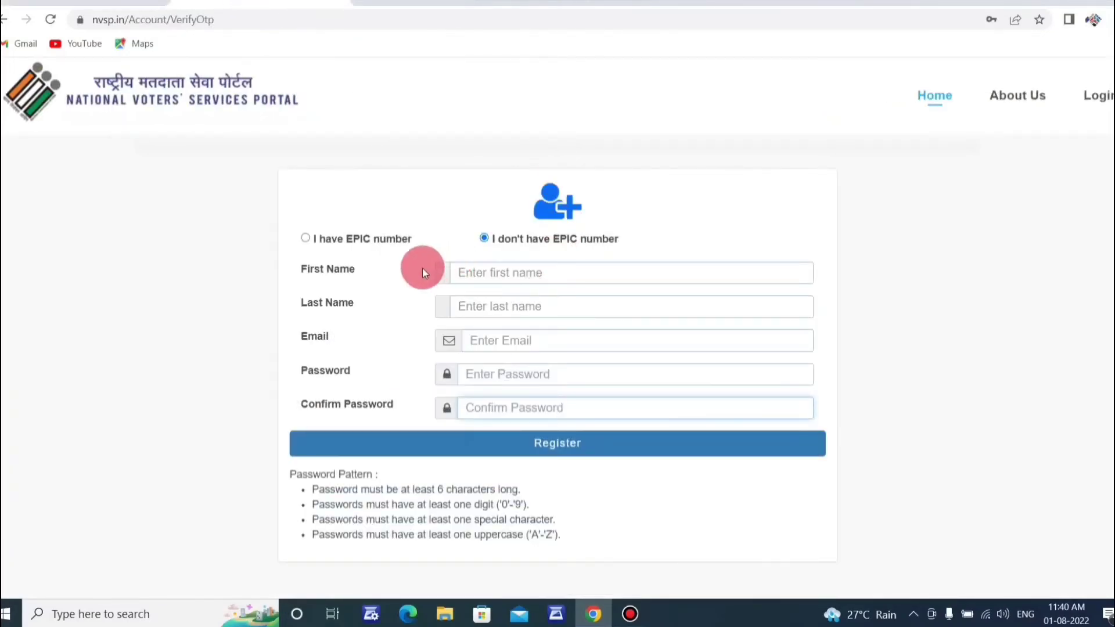
{"action": "left_click", "coordinate": [306, 239]}
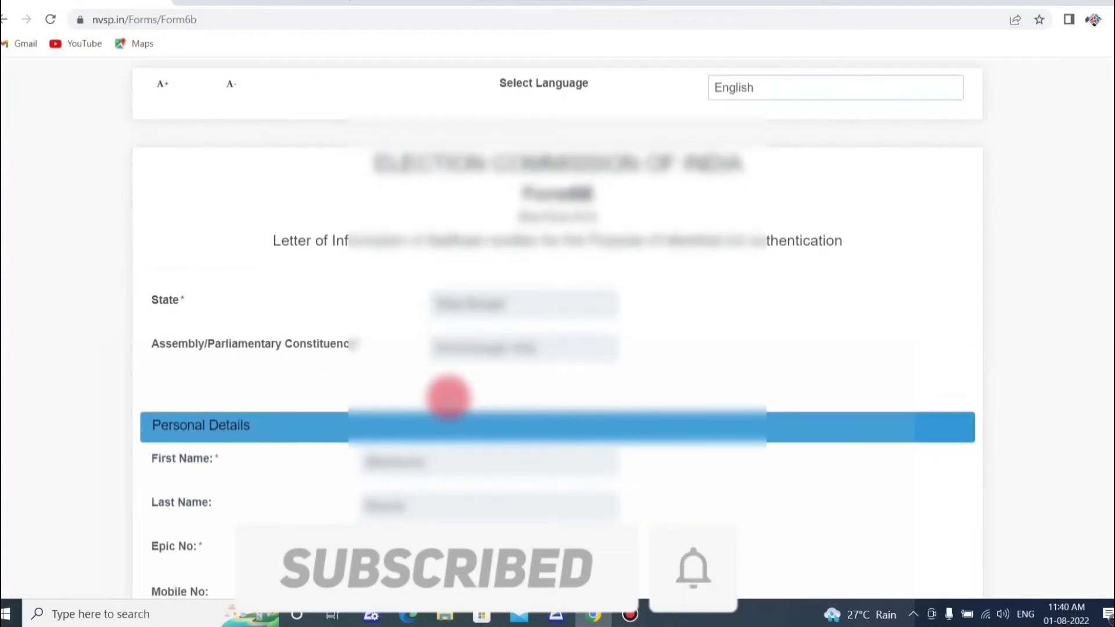
- Enter the ten-digit mobile number in the Form 6B Mobile No field
{"action": "scroll", "coordinate": [448, 397], "scroll_direction": "down", "scroll_amount": 3}
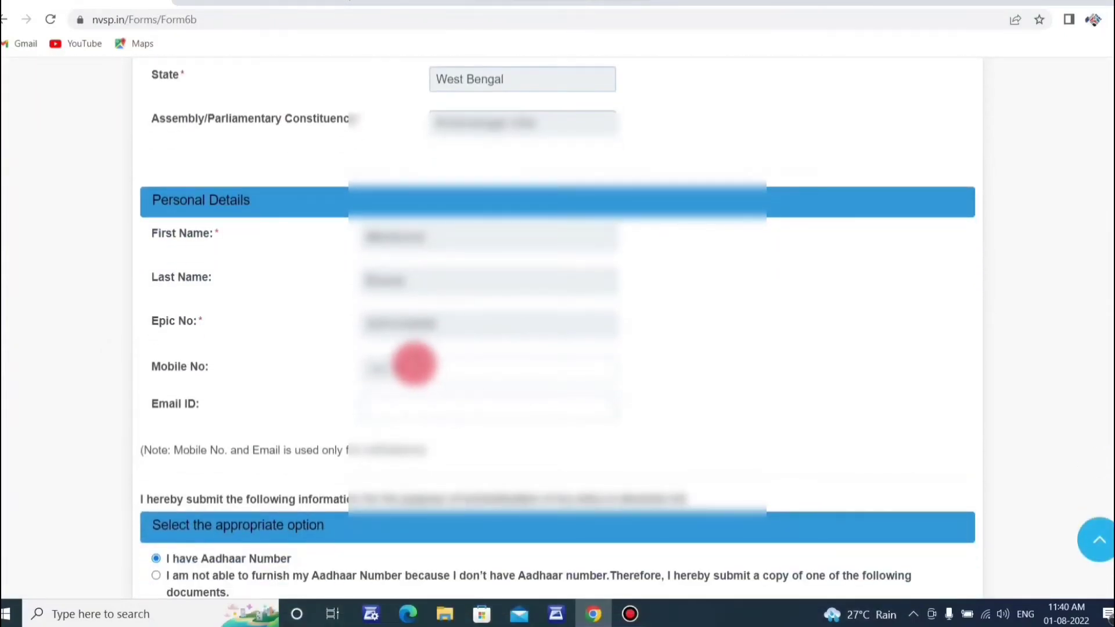
{"action": "left_click", "coordinate": [415, 364]}
{"action": "type", "text": "••••••••••"}
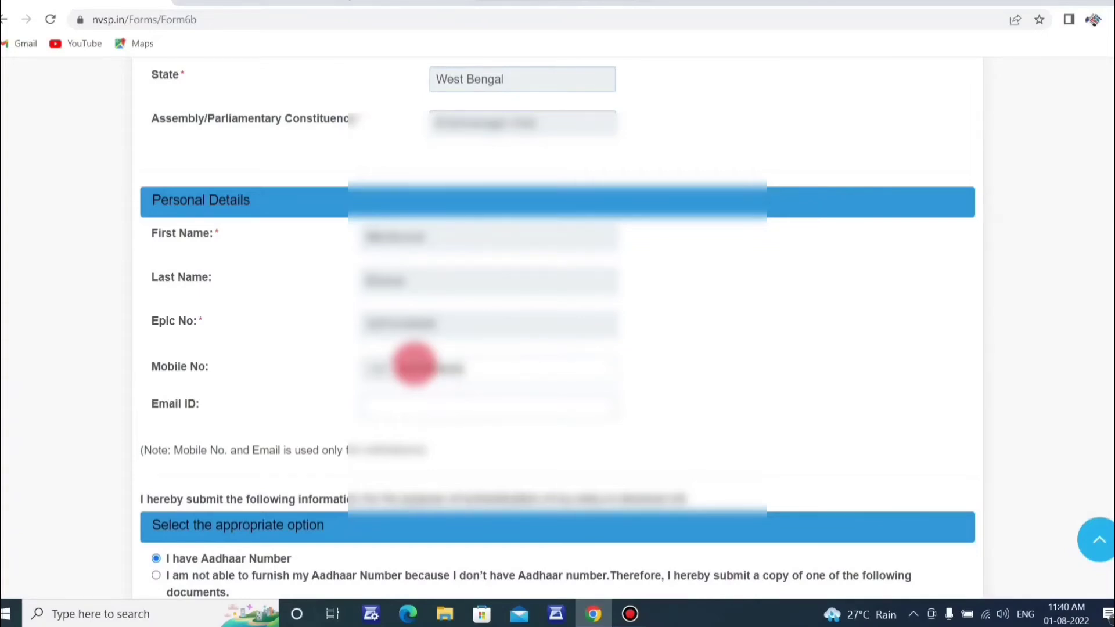
{"action": "scroll", "coordinate": [406, 319], "scroll_direction": "up", "scroll_amount": 2}
- Check the account verification tab, then scroll Form 6B down to Aadhaar Details
{"action": "left_click", "coordinate": [274, 3]}
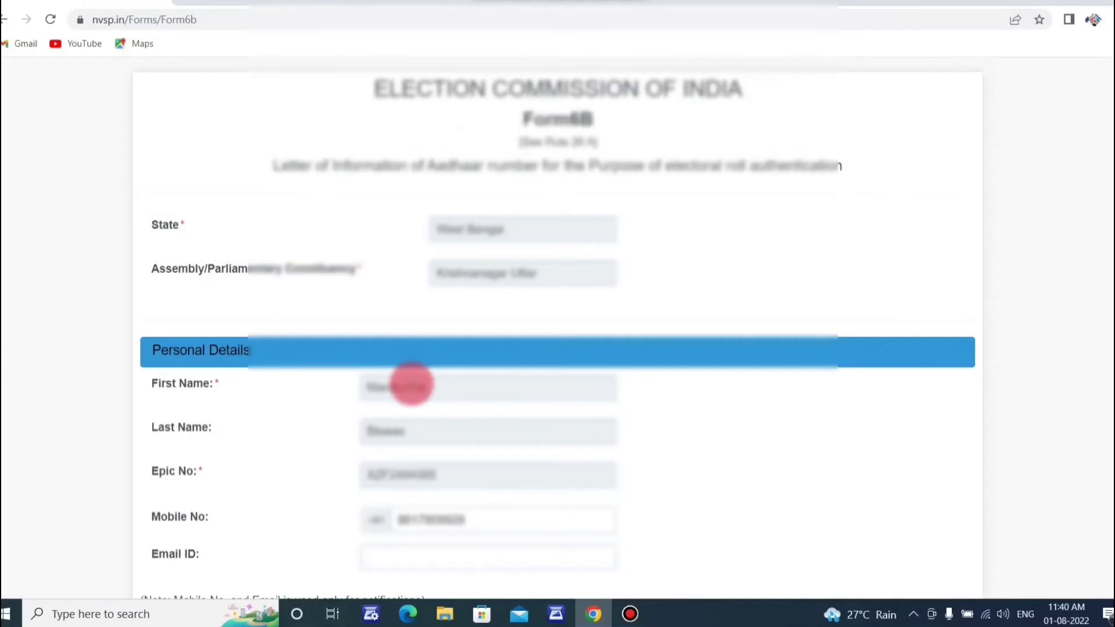
{"action": "scroll", "coordinate": [407, 395], "scroll_direction": "down", "scroll_amount": 2}
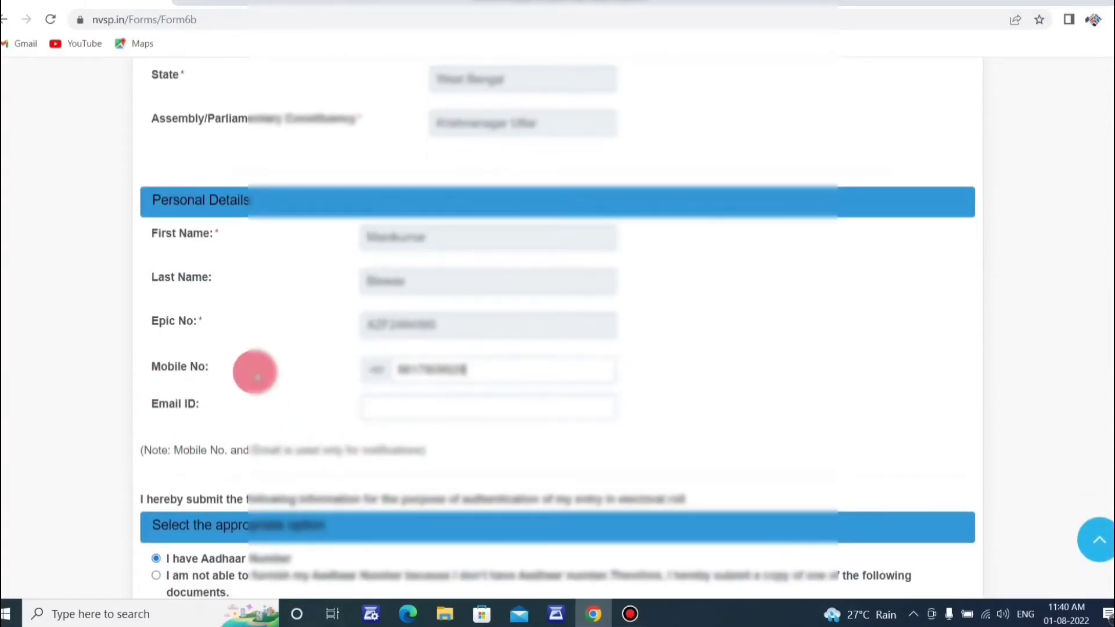
{"action": "scroll", "coordinate": [366, 372], "scroll_direction": "down", "scroll_amount": 2}
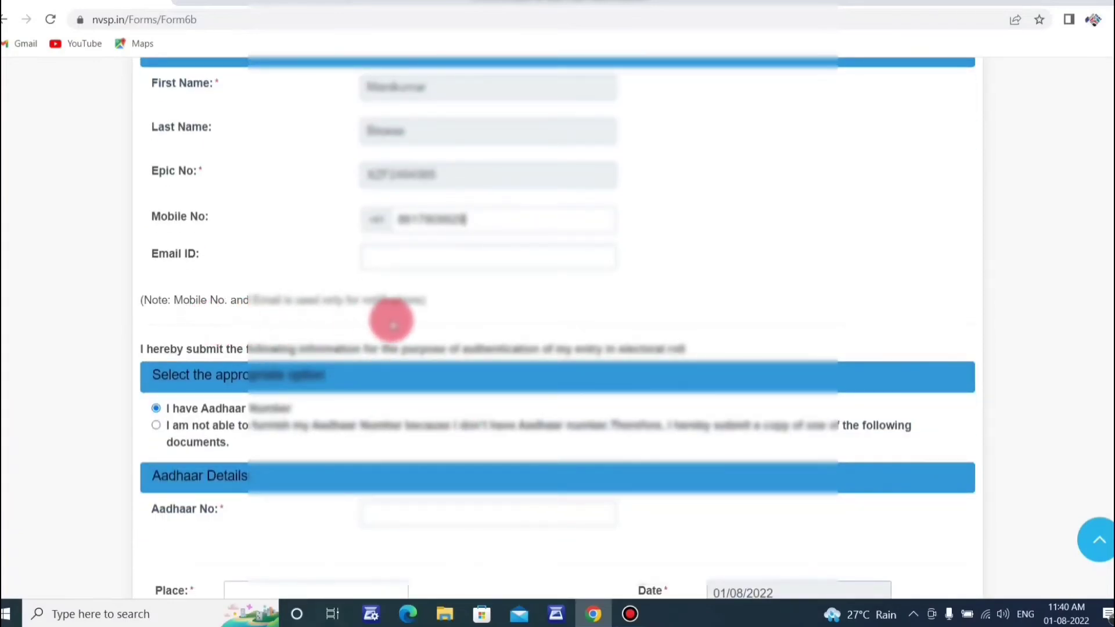
{"action": "scroll", "coordinate": [231, 348], "scroll_direction": "down", "scroll_amount": 1}
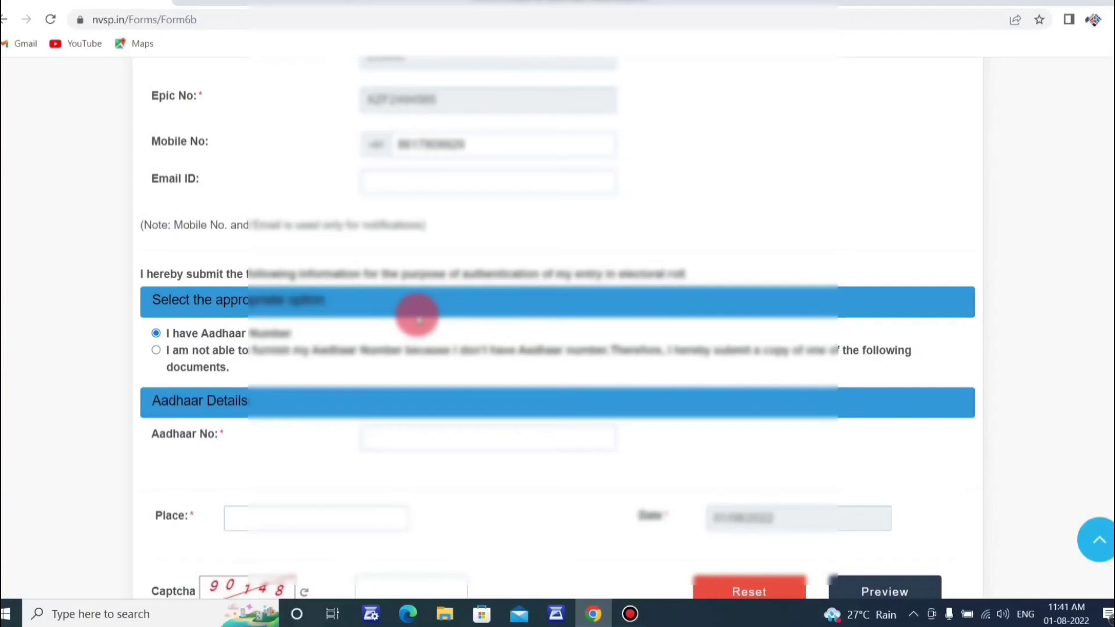
{"action": "scroll", "coordinate": [417, 317], "scroll_direction": "down", "scroll_amount": 3}
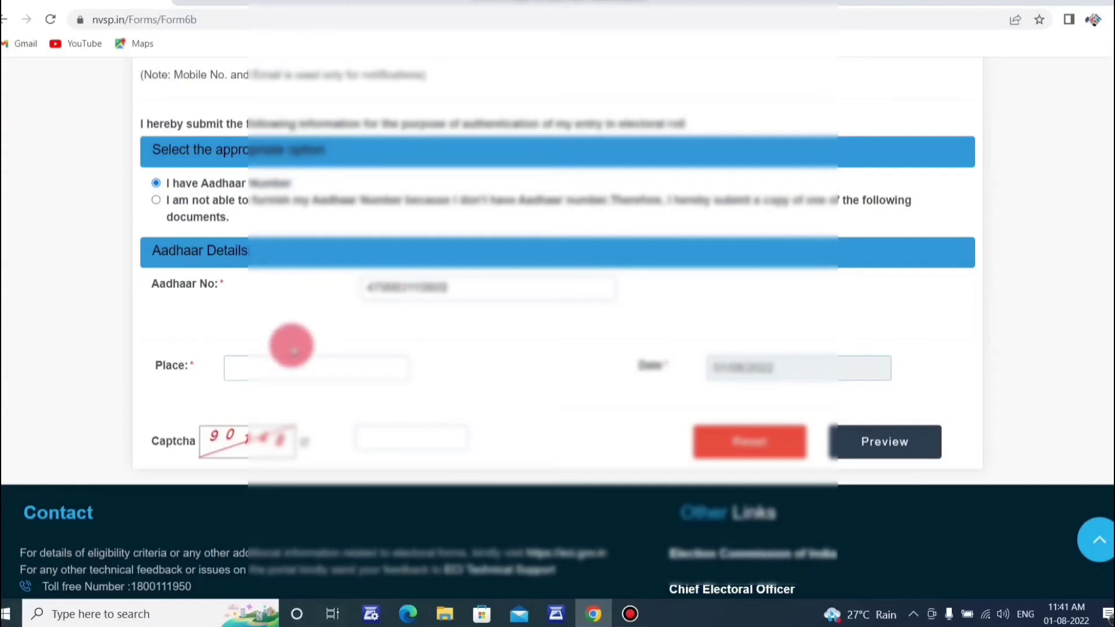
- Fill in the Aadhaar number, place and captcha on Form 6B, then preview it
{"action": "left_click", "coordinate": [279, 368]}
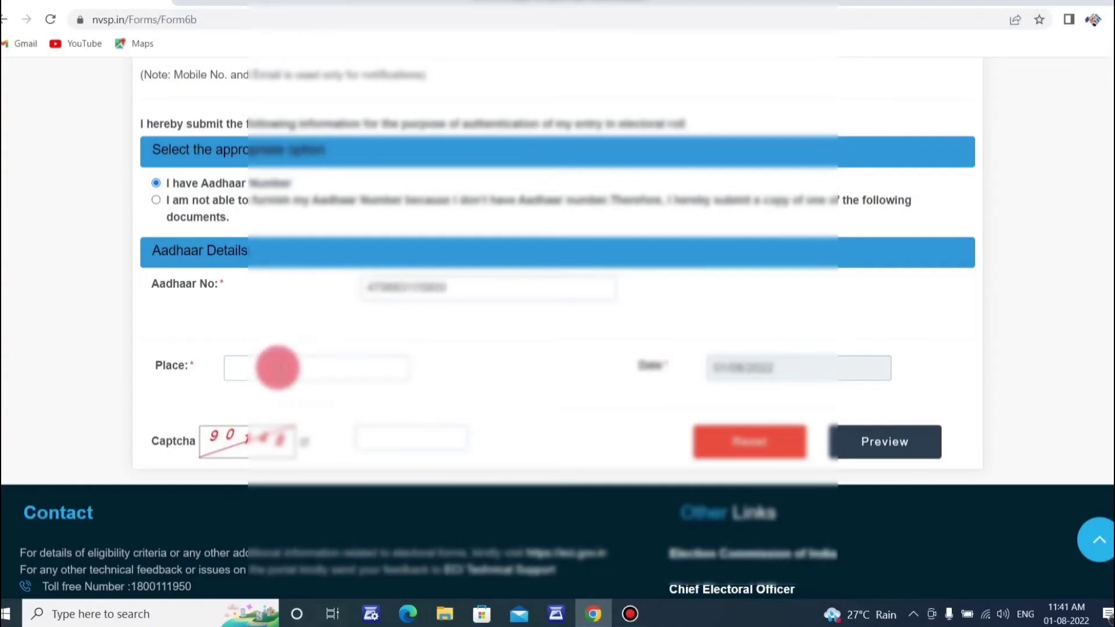
{"action": "type", "text": "JAV"}
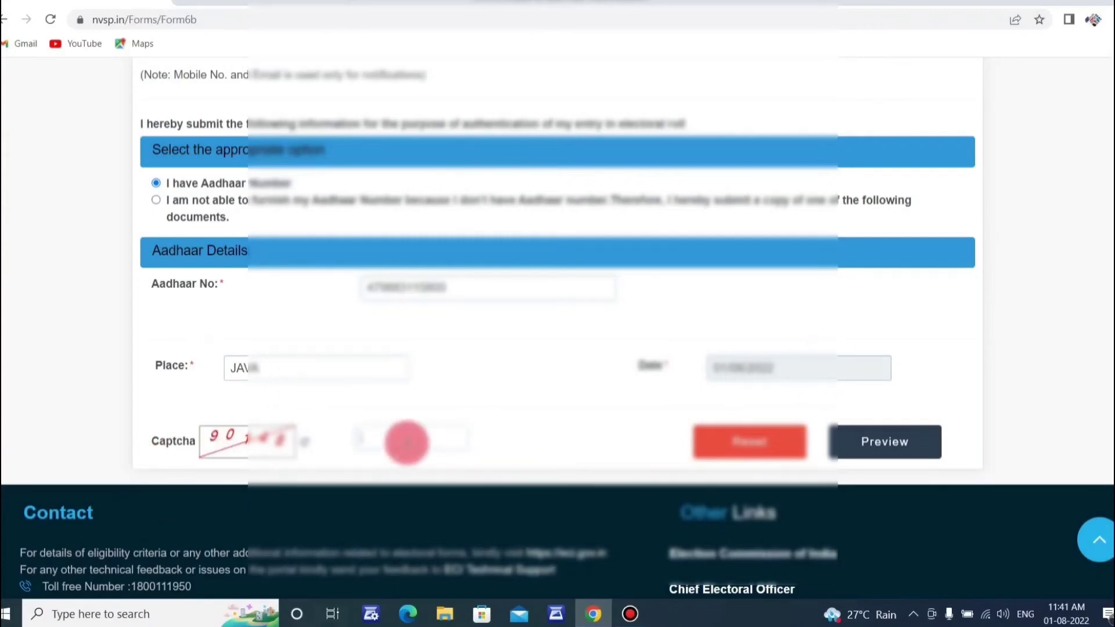
{"action": "type", "text": "901"}
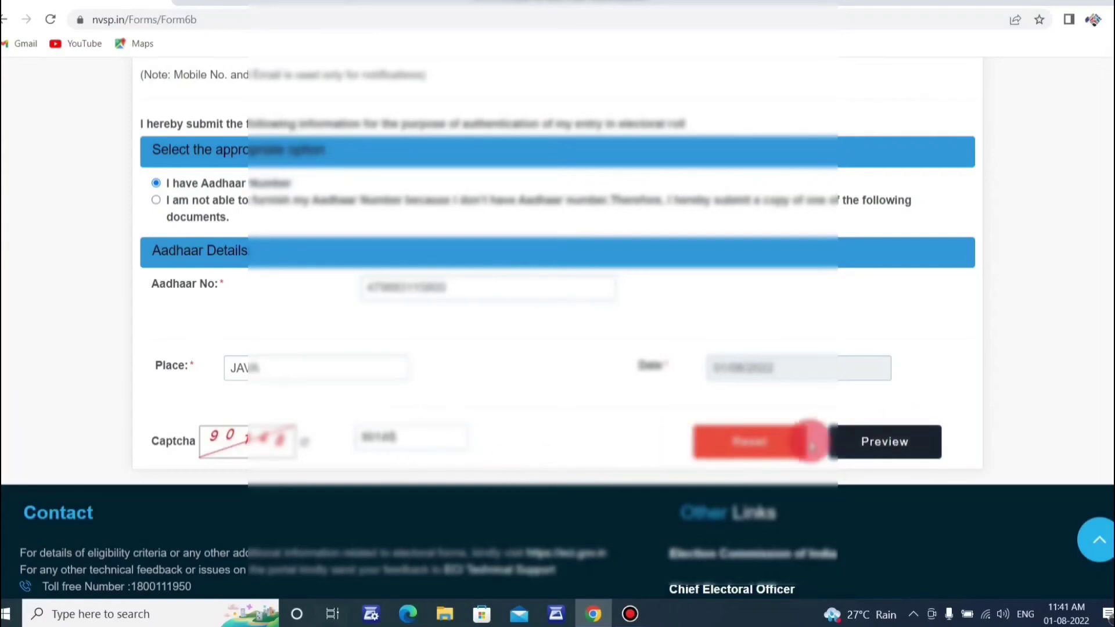
{"action": "left_click", "coordinate": [867, 443]}
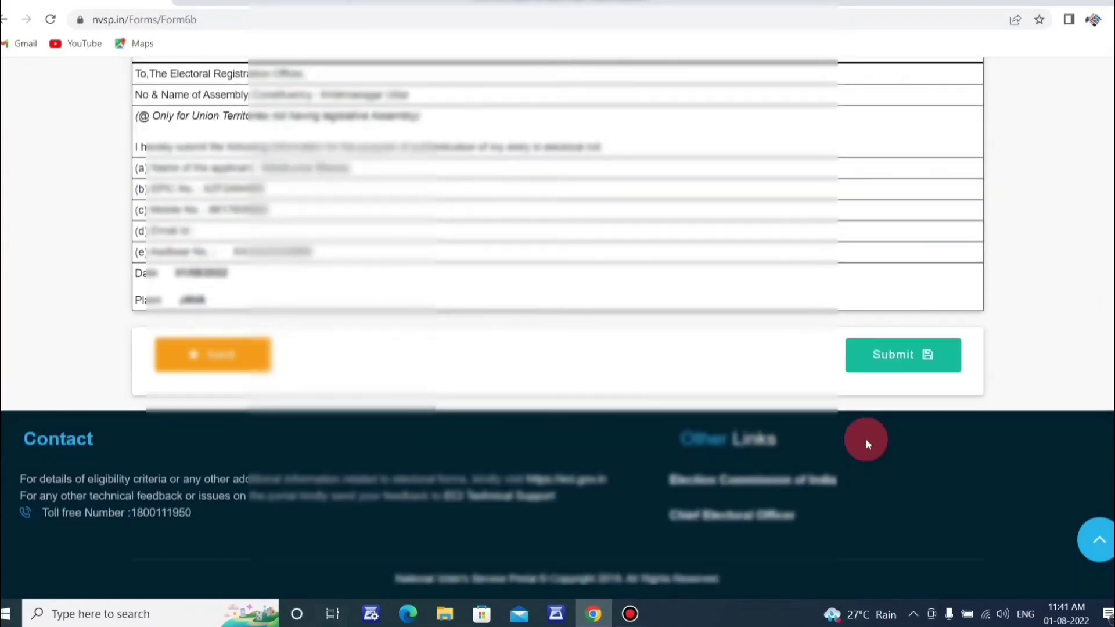
- Submit the previewed Form 6B application to receive its reference ID
{"action": "scroll", "coordinate": [261, 174], "scroll_direction": "up", "scroll_amount": 1}
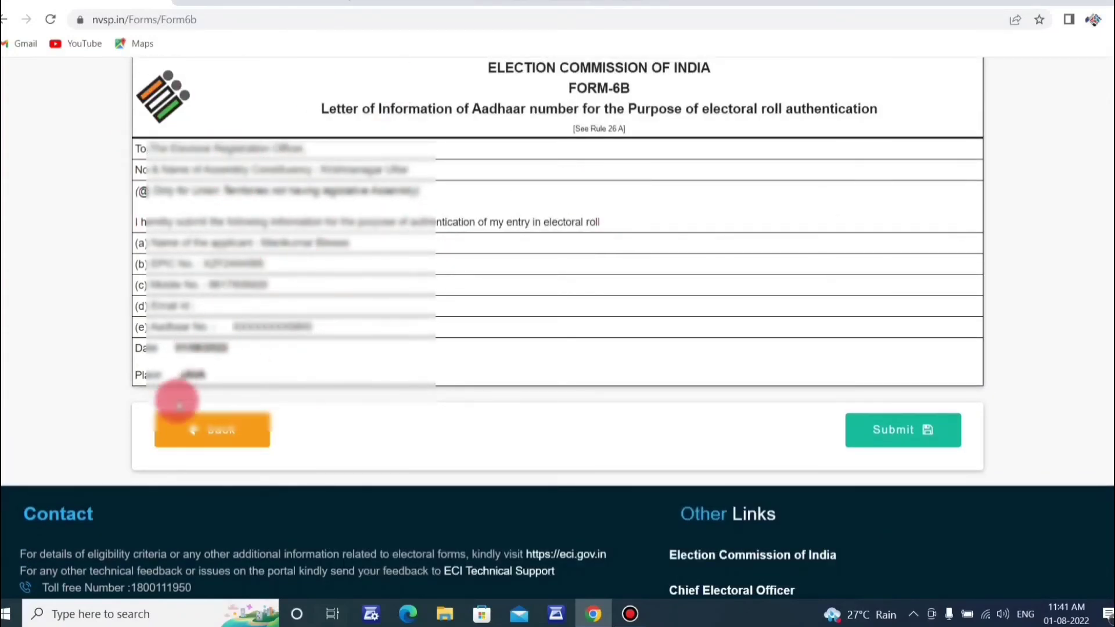
{"action": "left_click", "coordinate": [883, 442]}
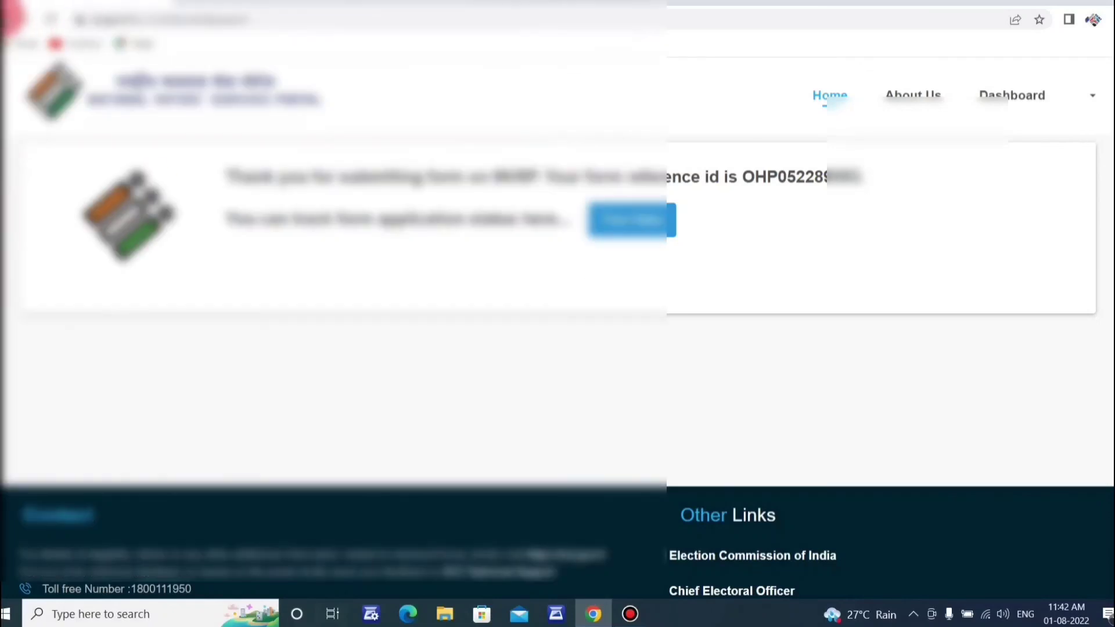
- Return to the NVSP home page and open Track Application Status to search by reference id
{"action": "left_click", "coordinate": [13, 18]}
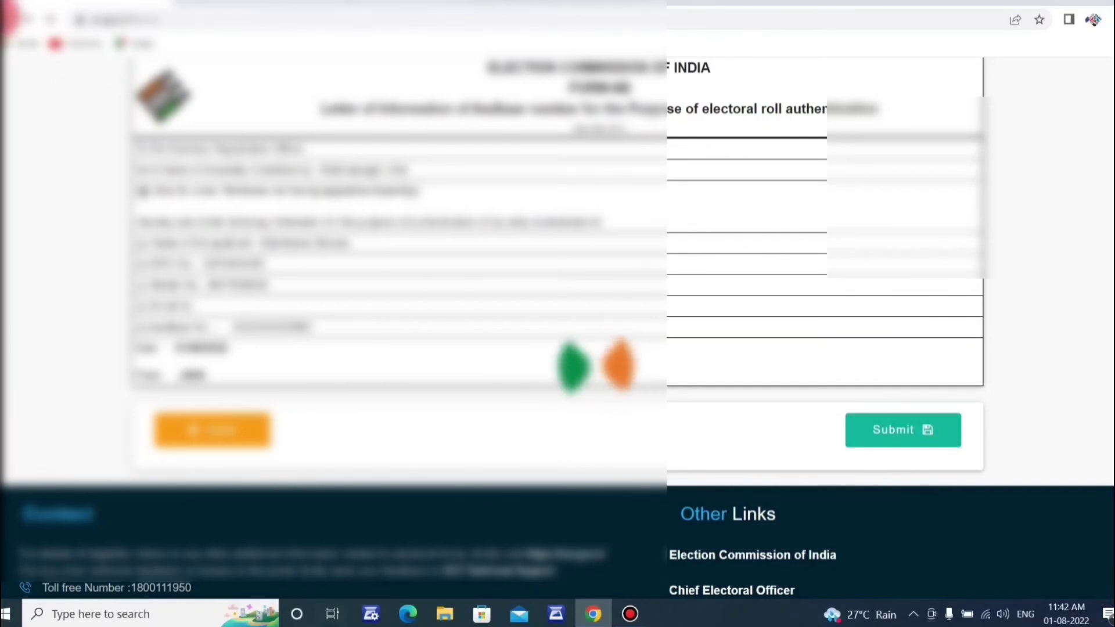
{"action": "left_click", "coordinate": [3, 18]}
{"action": "left_click", "coordinate": [4, 18]}
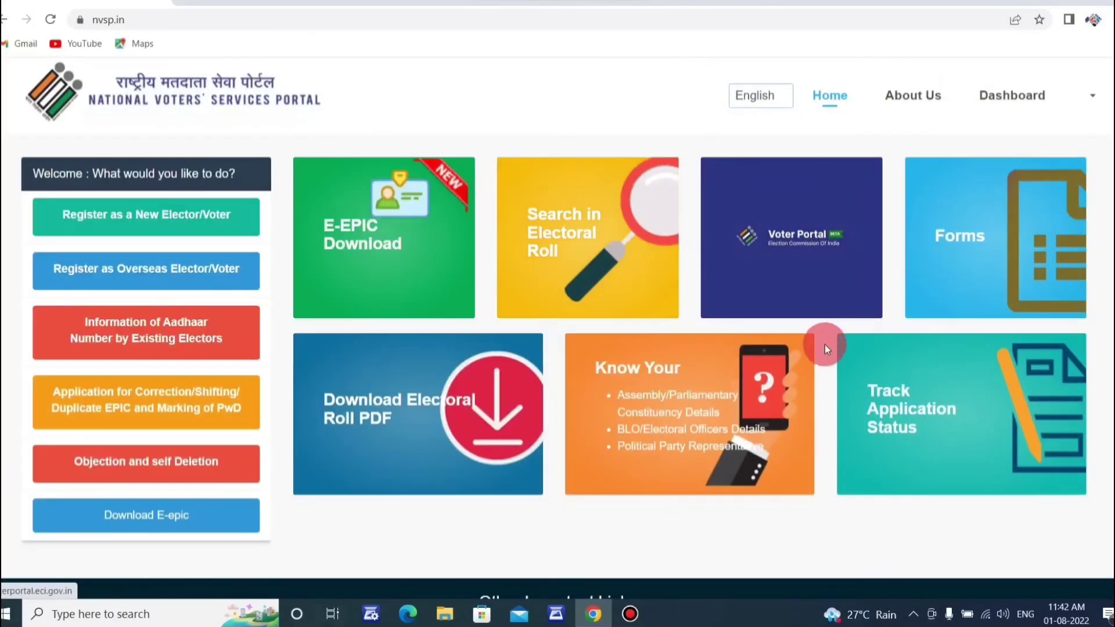
{"action": "left_click", "coordinate": [879, 417]}
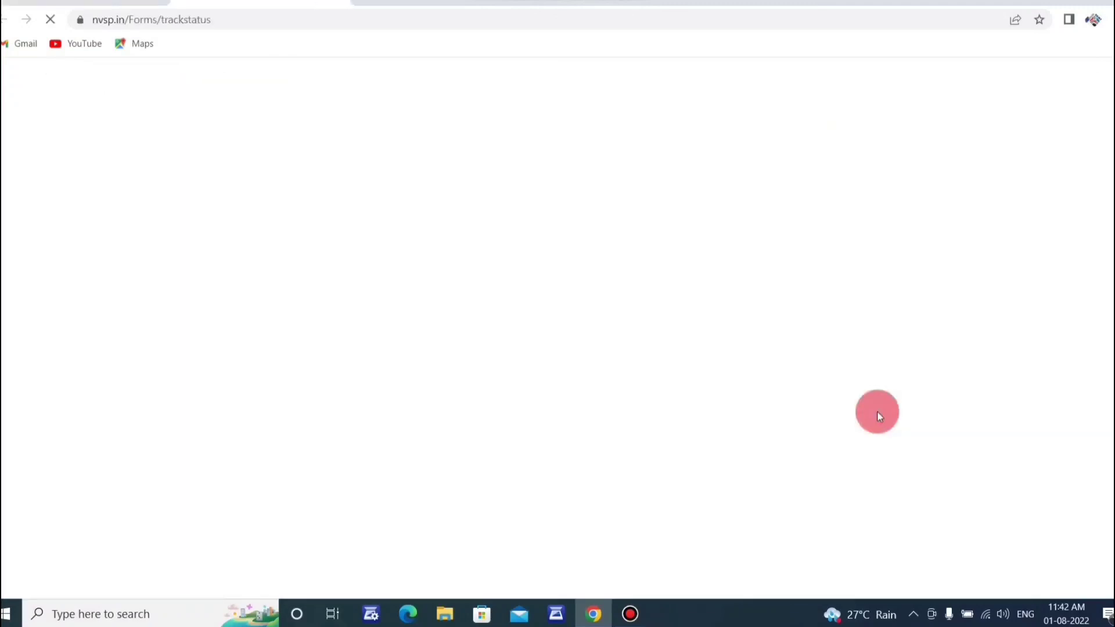
{"action": "left_click", "coordinate": [514, 282]}
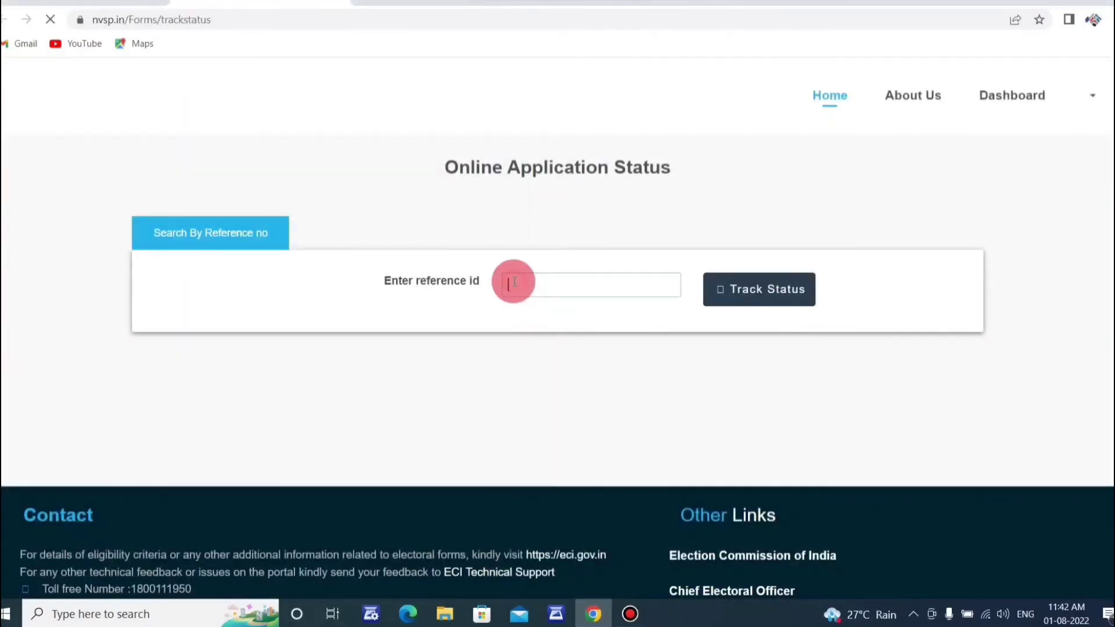